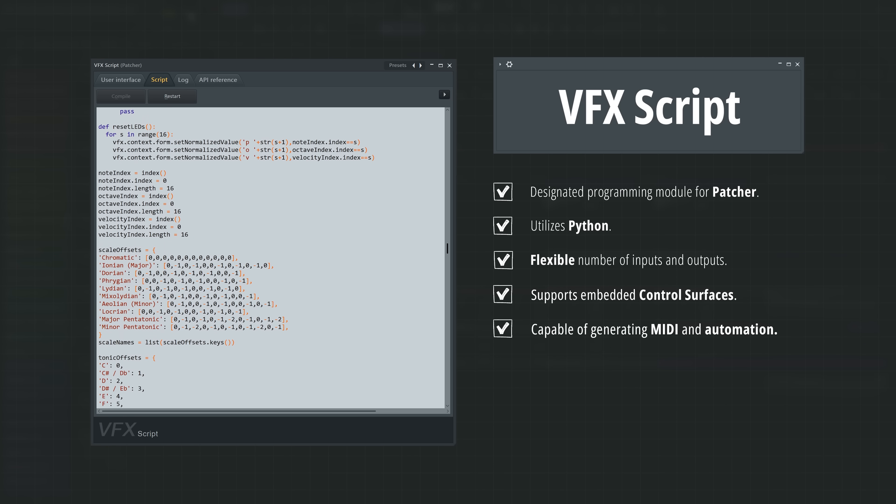
Read through the sequencer script's code, covering its scale tables, LED handling and note playback logic
scroll(270, 258, down, 16)
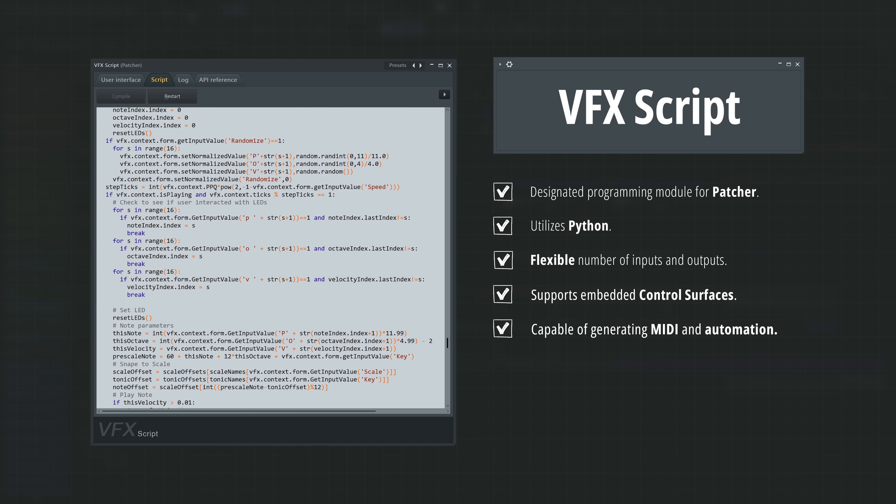
scroll(441, 227, down, 10)
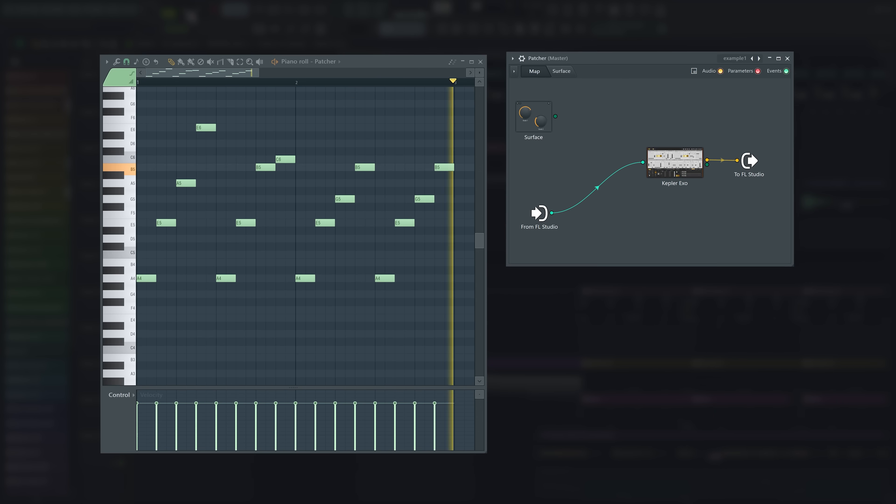
Adjust the Note Probability script's Probability knob, first down to 0.454 and then back up a little
drag(603, 390, 603, 429)
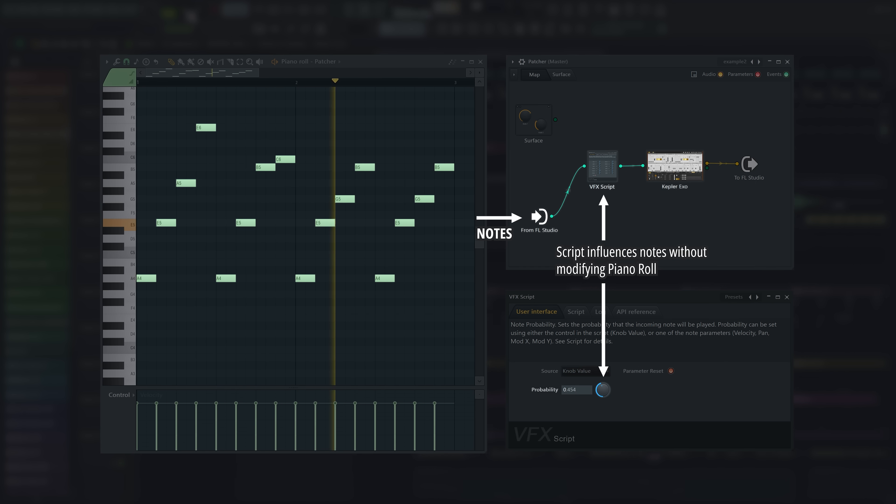
drag(603, 390, 603, 380)
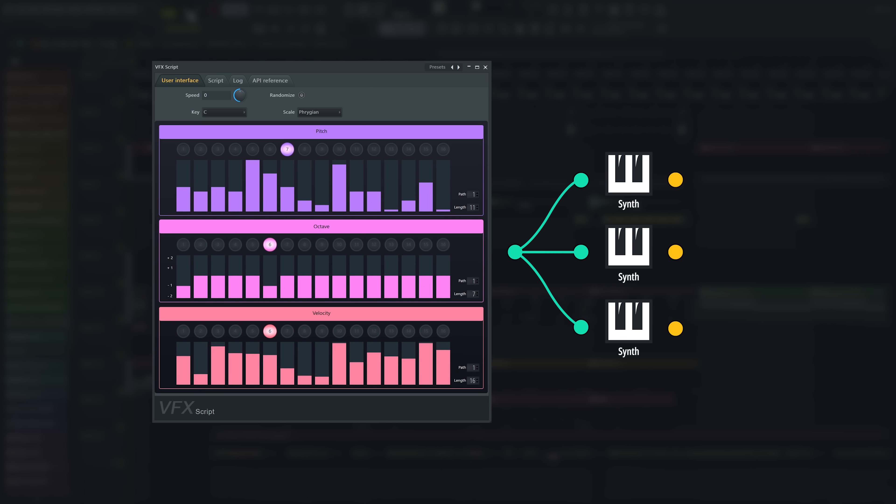
Set the step sequencer's scale to Aeolian (Minor) and shorten the Pitch pattern length to 6
click(320, 165)
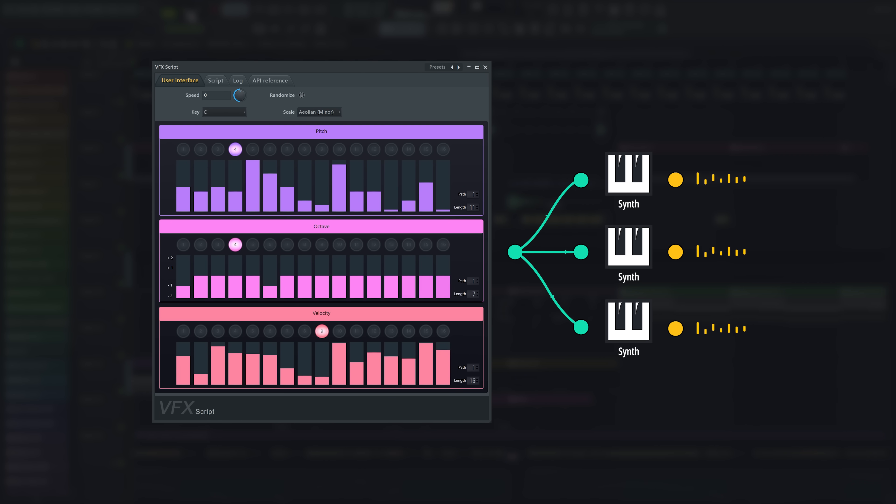
drag(473, 208, 473, 218)
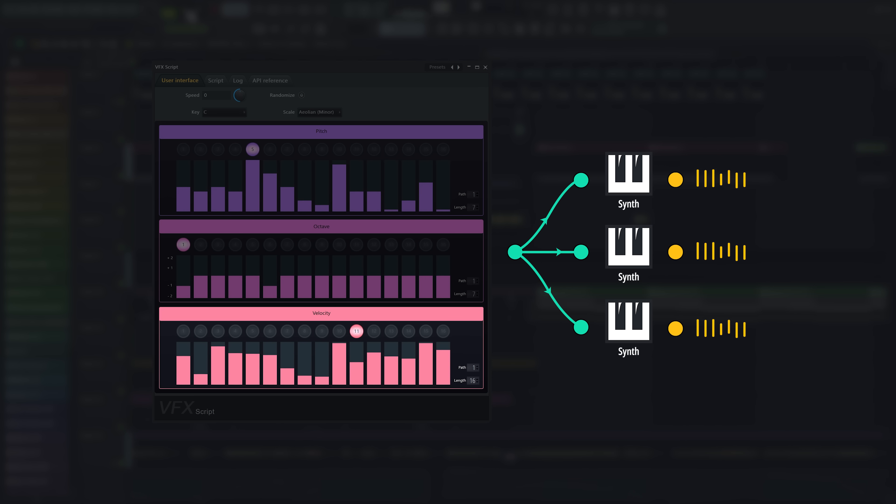
drag(474, 218, 474, 221)
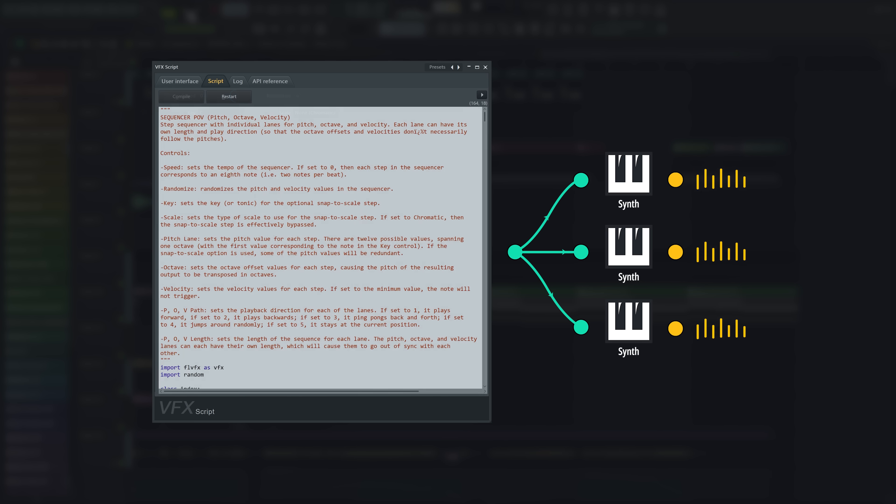
scroll(320, 249, down, 20)
drag(167, 268, 477, 275)
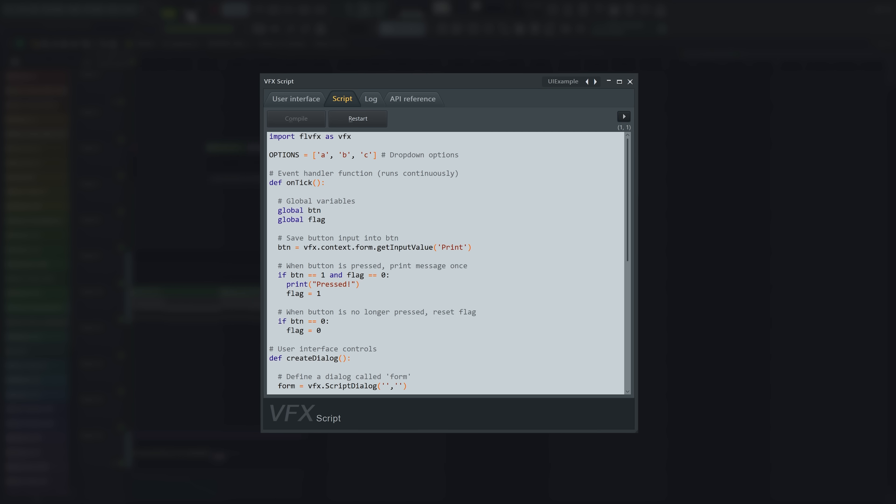
Compile the UIExample script to generate its user interface controls
click(206, 148)
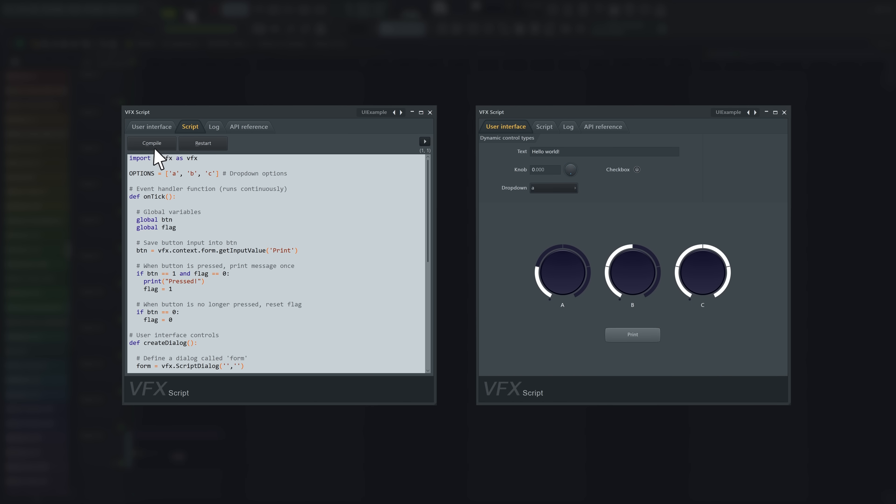
click(154, 147)
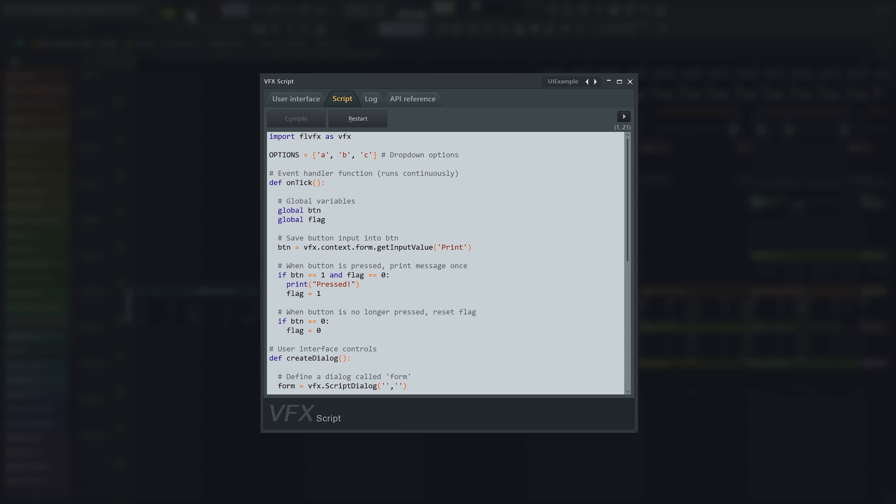
Hide the script tabs of the UIExample preset and restore them from the interface-only view
click(624, 117)
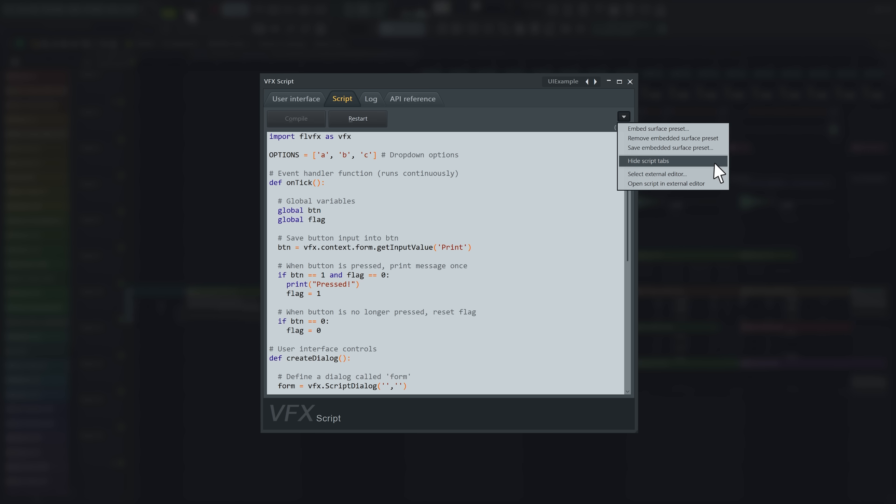
click(717, 162)
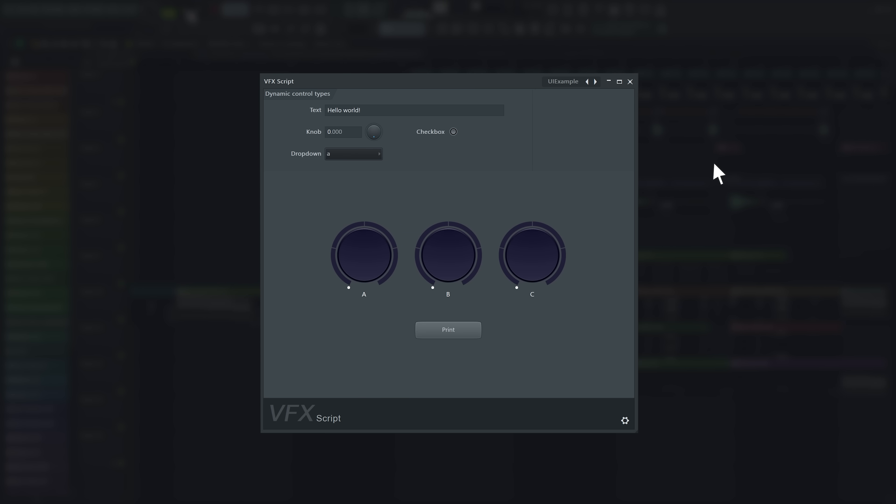
click(625, 421)
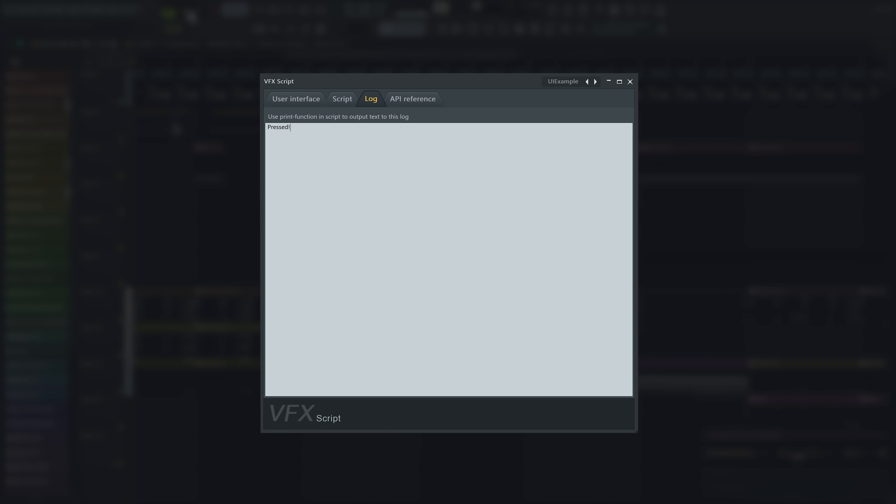
Replace the text in the script log with "hello world!" and clear the log again
key(BackSpace)
key(BackSpace)
key(BackSpace)
key(BackSpace)
key(BackSpace)
key(BackSpace)
key(BackSpace)
text(hello world!)
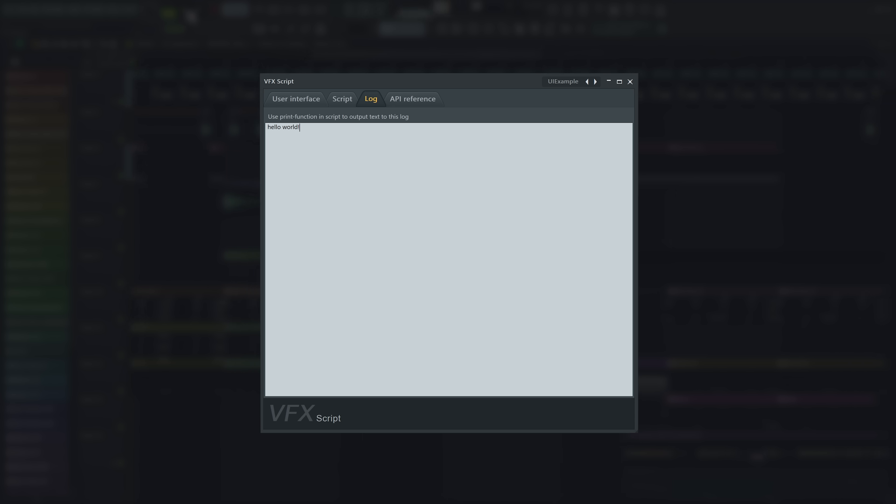
key(BackSpace)
key(BackSpace)
key(BackSpace)
key(BackSpace)
key(BackSpace)
key(BackSpace)
key(BackSpace)
key(BackSpace)
key(BackSpace)
key(BackSpace)
key(BackSpace)
key(BackSpace)
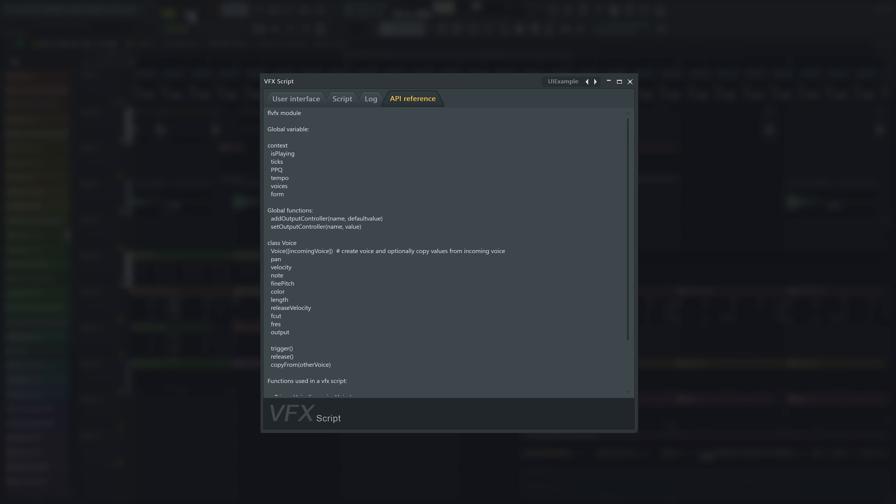
Read the scripting reference documentation, including script file locations, the example scripts and the API reference table
scroll(446, 252, down, 2)
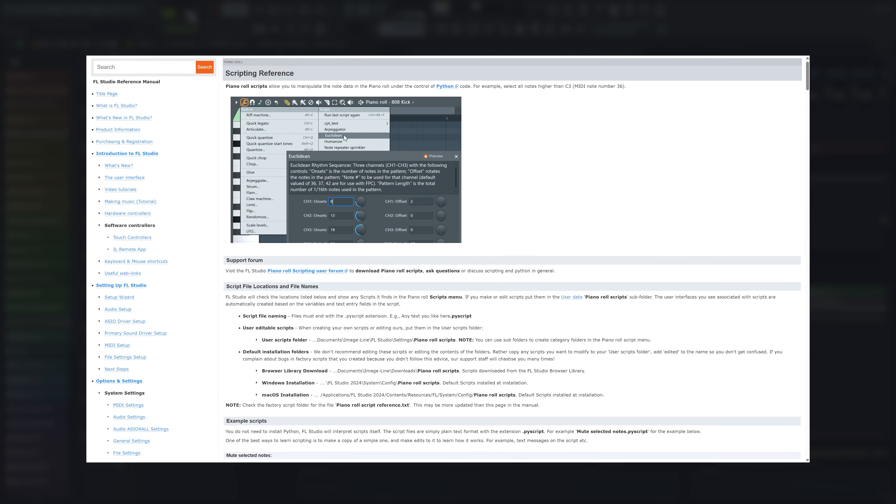
scroll(319, 98, down, 5)
scroll(319, 98, down, 6)
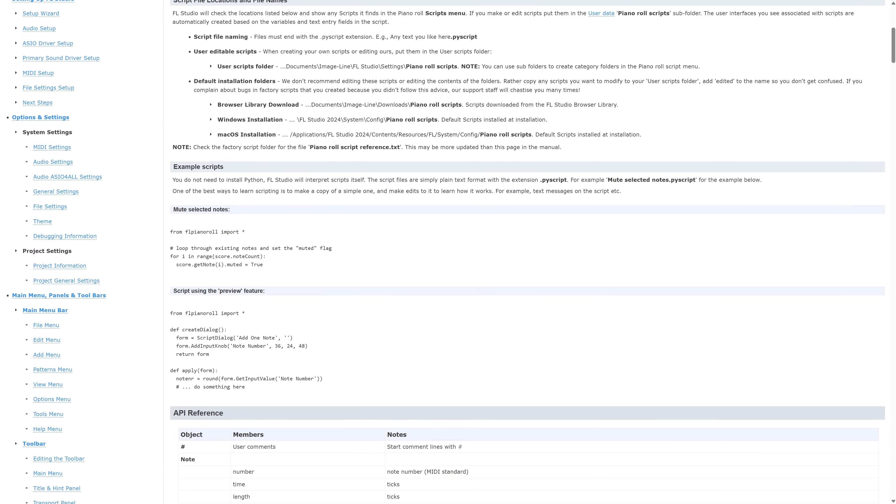
scroll(448, 253, down, 4)
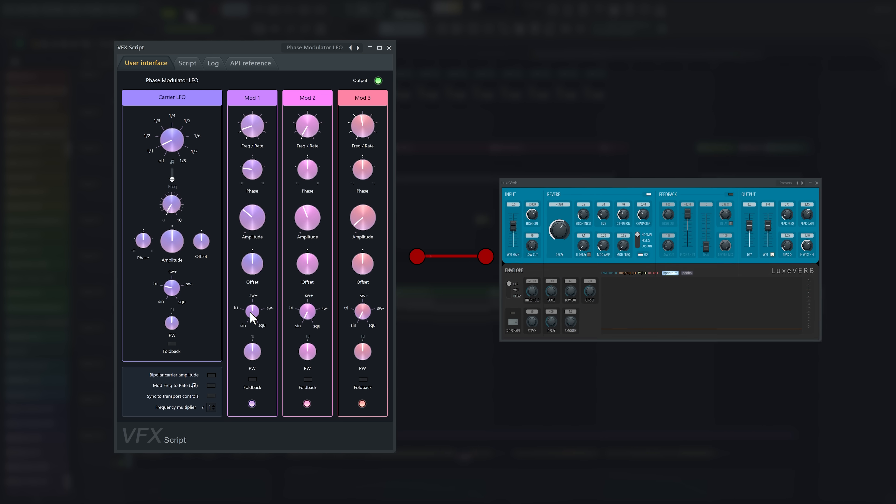
Adjust the Mod 1 Freq / Rate and the Carrier LFO's waveform shape in the Phase Modulator LFO
drag(253, 127, 252, 135)
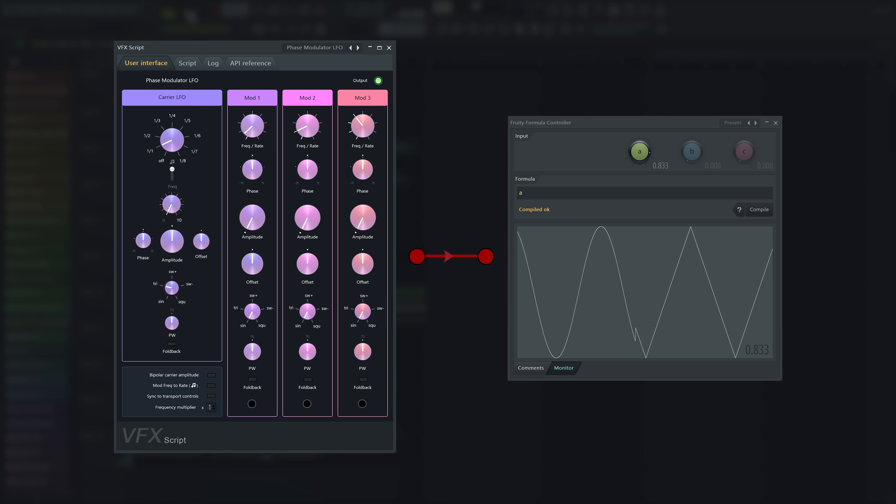
drag(176, 289, 176, 280)
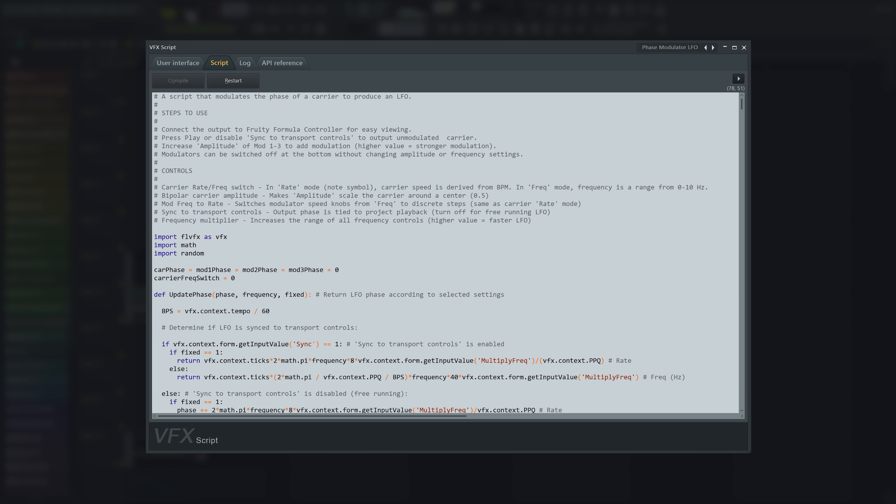
Examine the Phase Modulator LFO script from its usage notes through the UpdatePhase, LFO, TransformLFO and onTick functions
scroll(428, 253, down, 3)
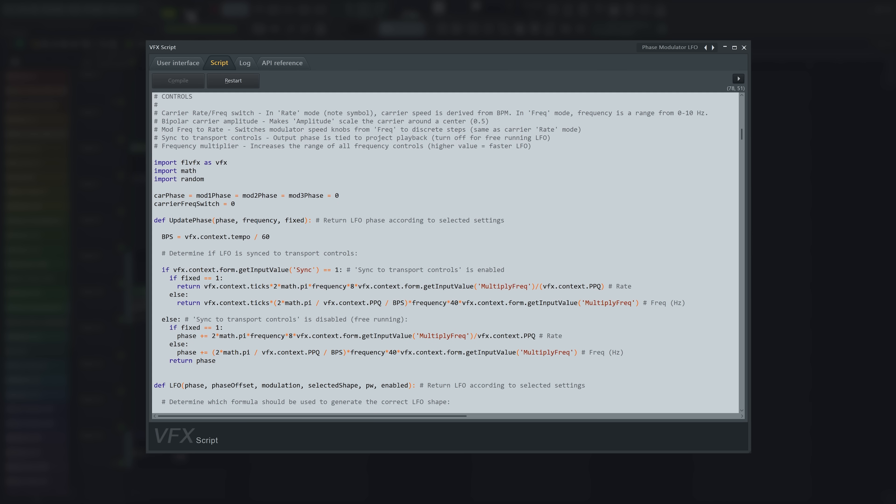
scroll(446, 253, down, 3)
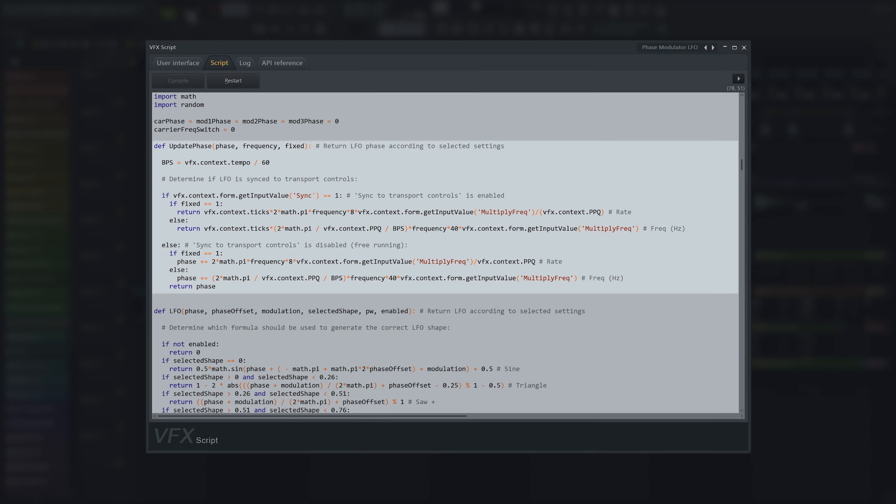
scroll(447, 253, down, 5)
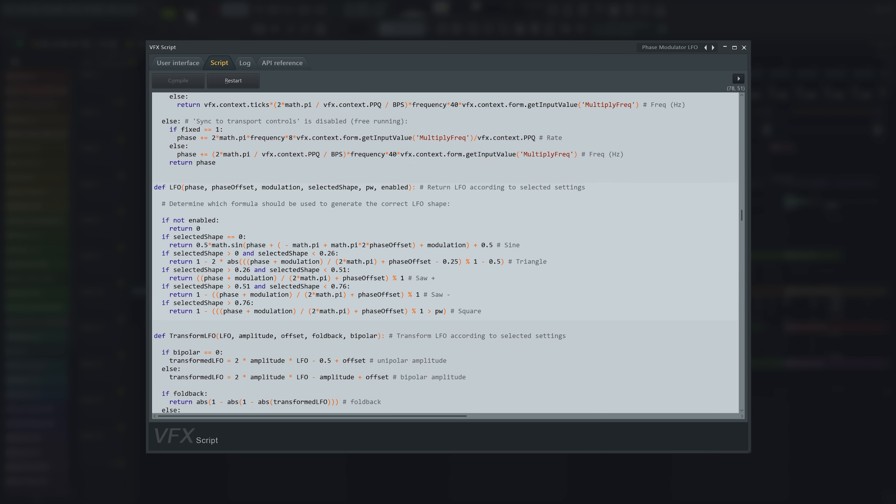
scroll(446, 253, down, 6)
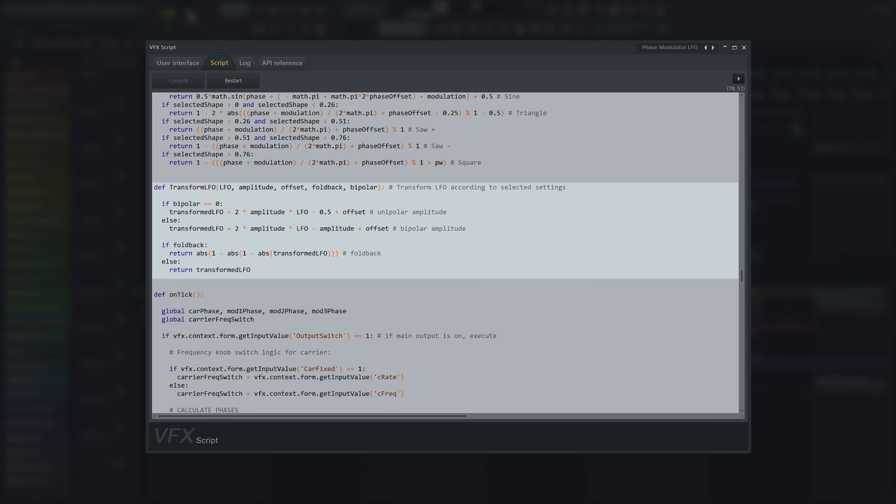
scroll(445, 253, down, 6)
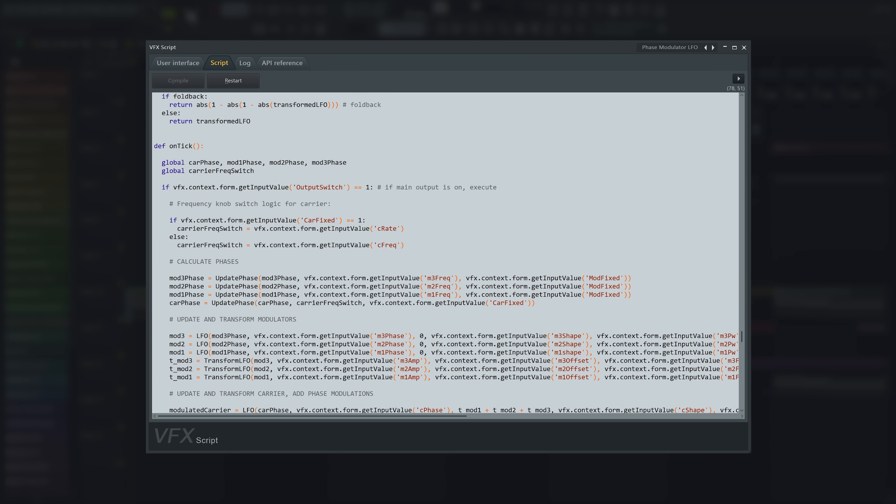
scroll(445, 253, down, 5)
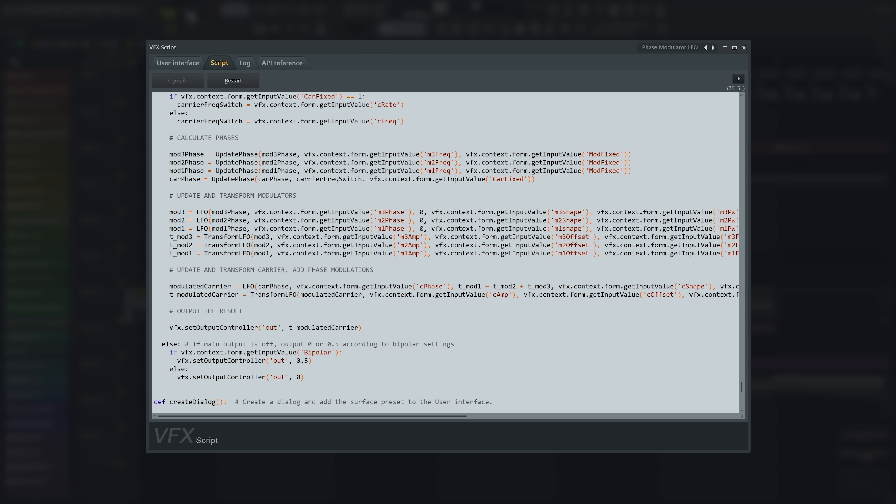
Load the Classic LFO preset and read the description in its script
click(685, 47)
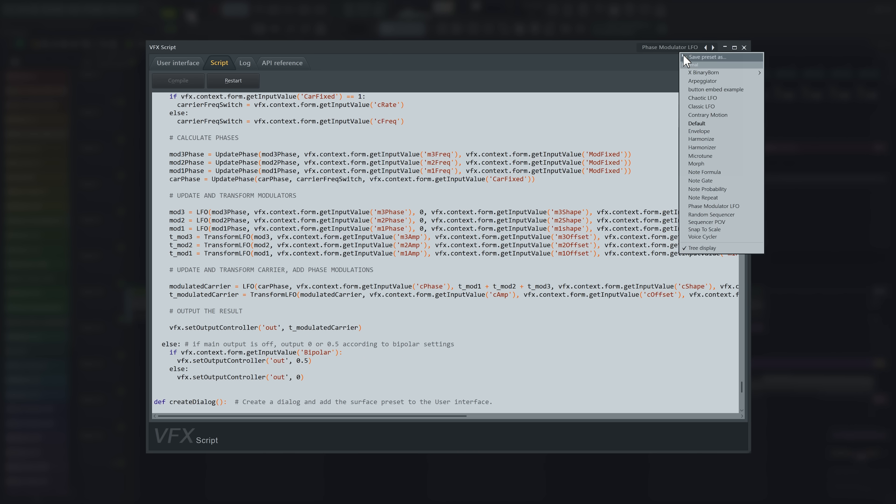
click(708, 106)
click(385, 120)
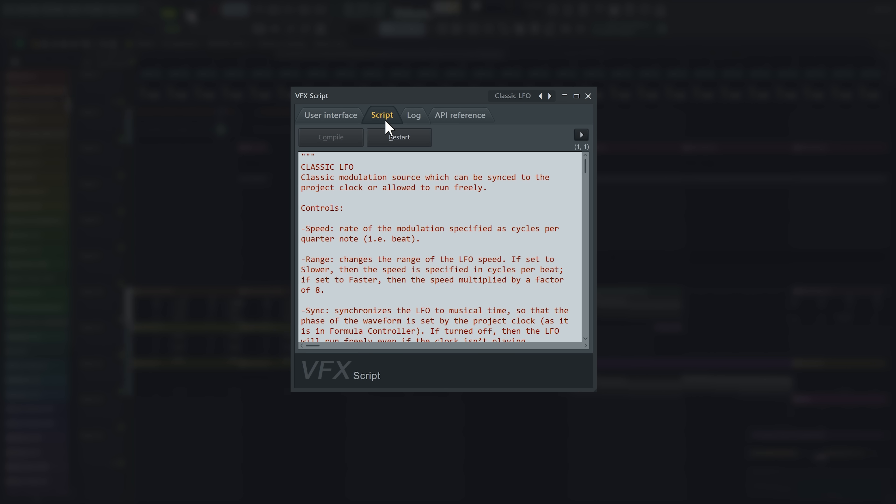
scroll(440, 247, down, 15)
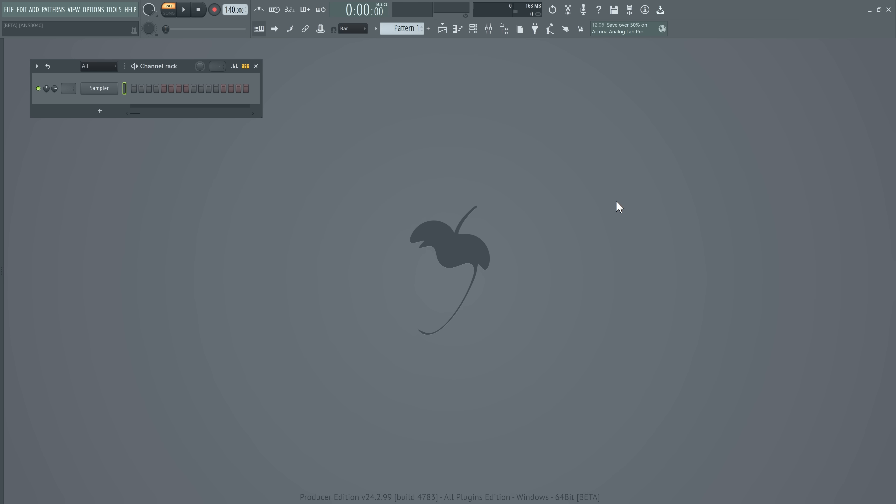
Add a Patcher channel to the Channel rack and move the Patcher window away from the rack
click(101, 111)
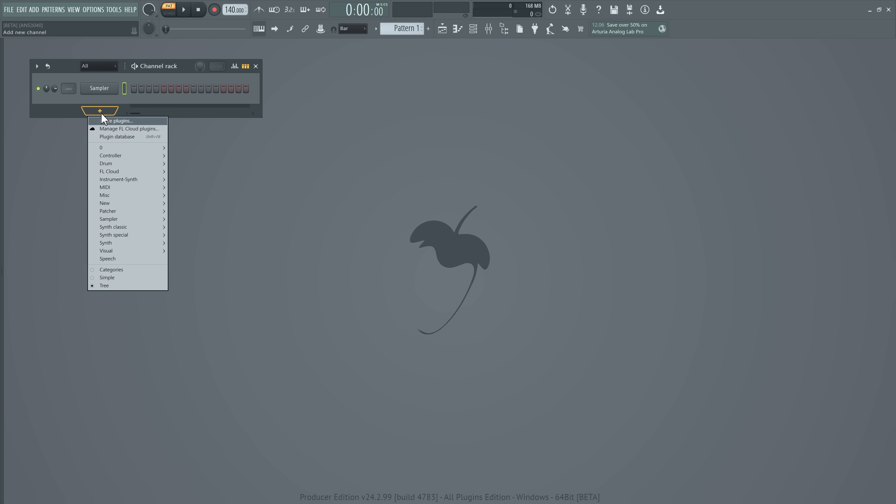
mouse_move(136, 212)
click(183, 212)
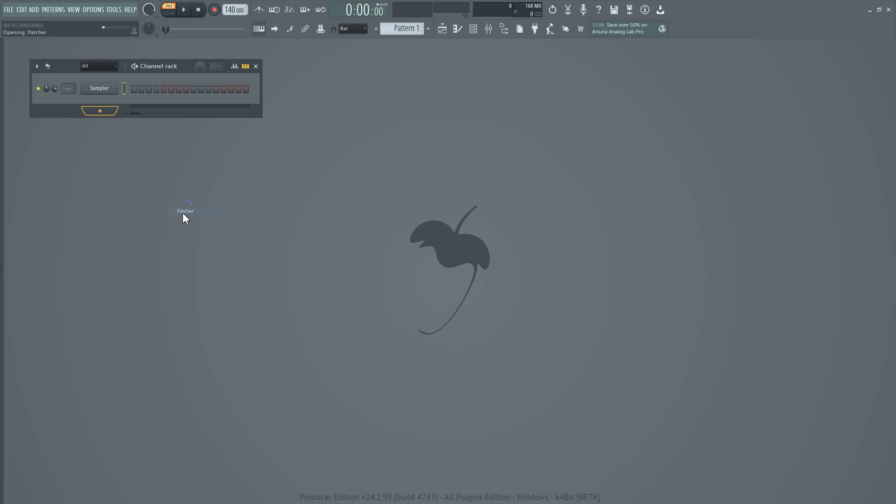
drag(193, 132, 654, 80)
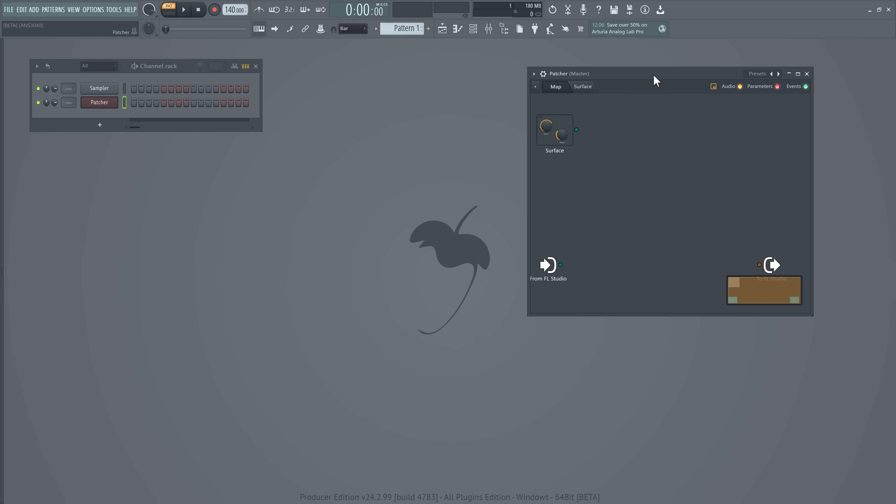
Add the VFX Script effect plugin to the empty area of the Patcher map
right_click(617, 163)
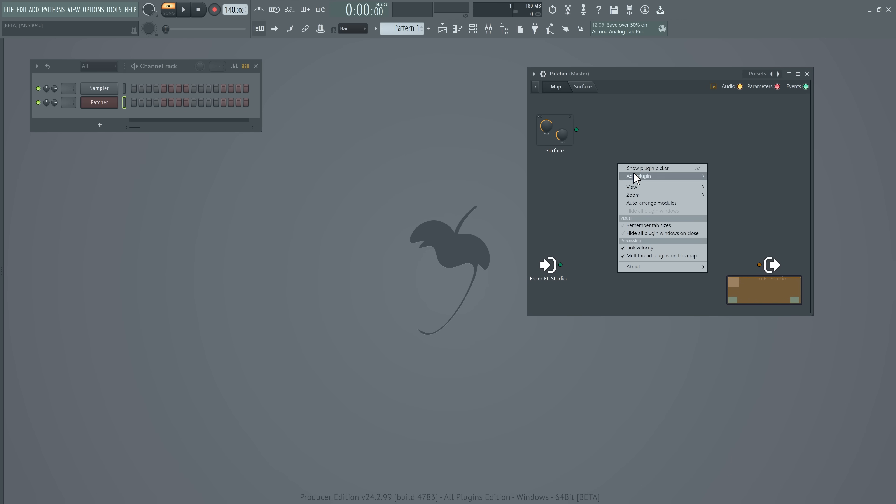
mouse_move(641, 182)
mouse_move(811, 313)
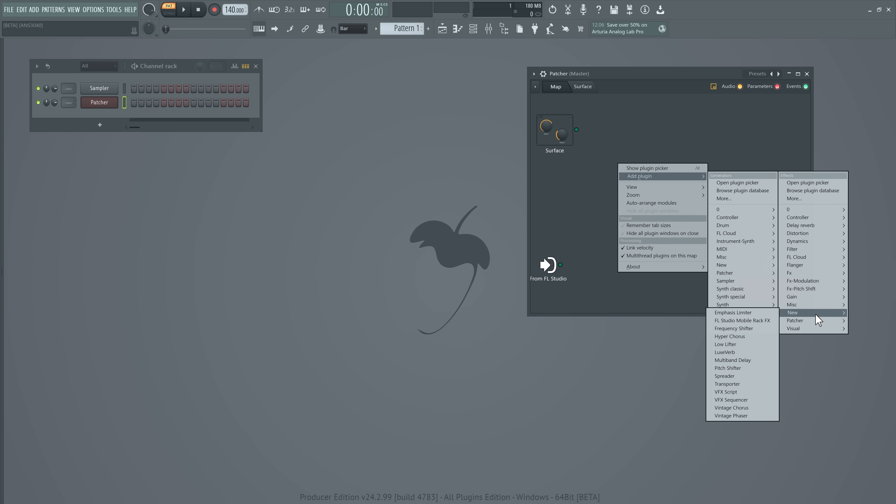
click(731, 392)
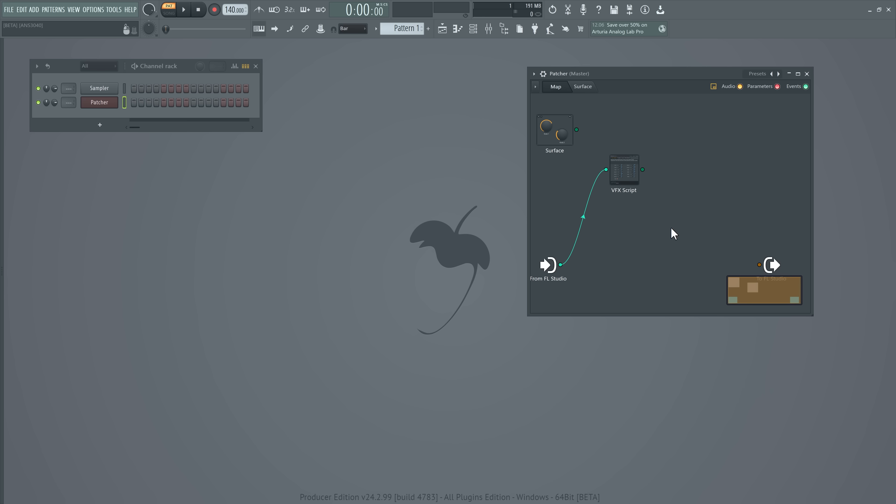
Reposition and enlarge the VFX Script window and open its script editor
drag(518, 188, 353, 71)
drag(398, 212, 515, 412)
click(237, 86)
Replace the script with import flvfx as vfx, a vfx.addOutputController('Out', 0) call and the header of an onTick() function
key(ctrl+a)
text(import flv)
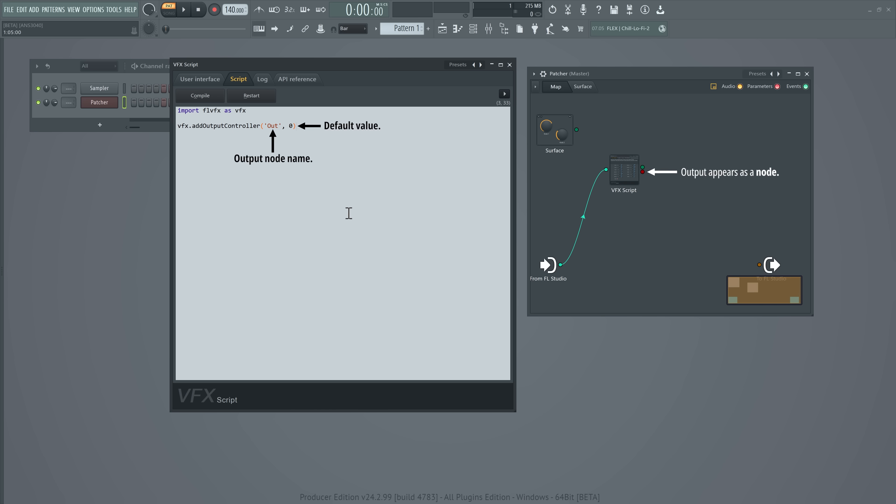
key(Return)
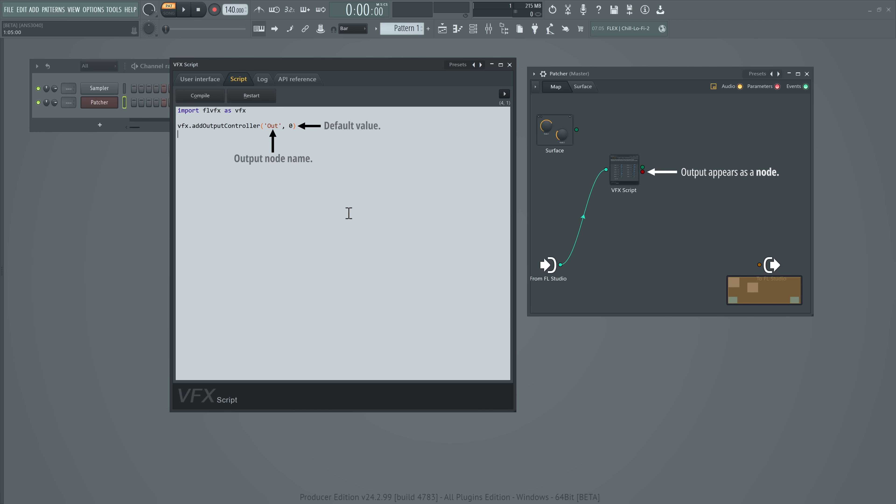
text(def onTick():)
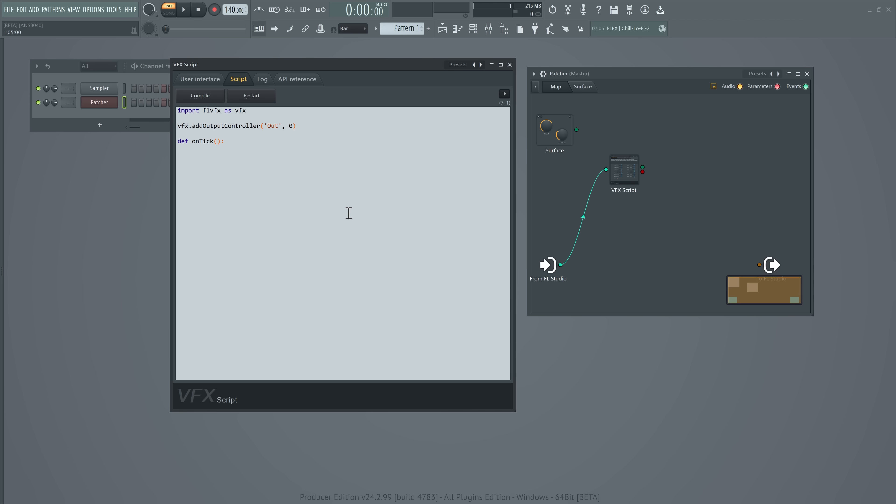
Write createDialog() returning a vfx.ScriptDialog('','') form with an input knob named 'Knob', default 0, range 0 to 1, and hint 'This is a knob!'
text(createDialog():    form = vfx.S)
text(criptDialo)
text(g('',''))
key(Return)
text(form.addInputKnob('Knob', 0, 0, 1, hint='This is a knob!)
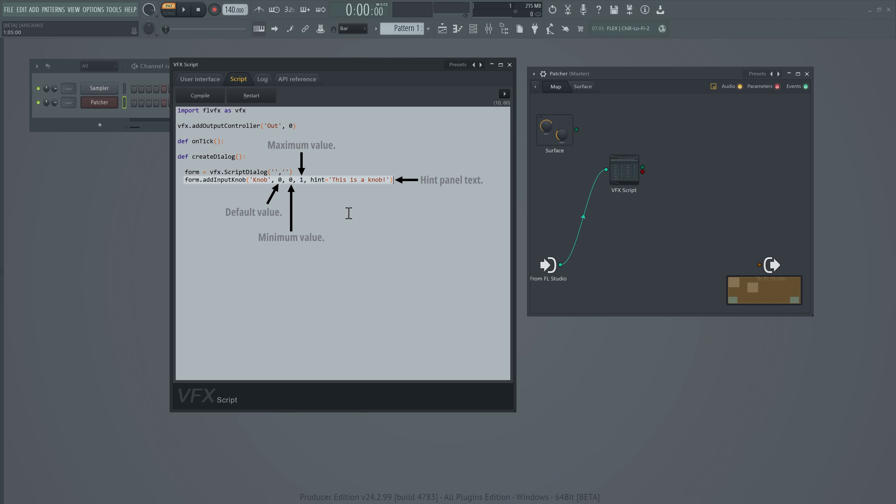
text(return form)
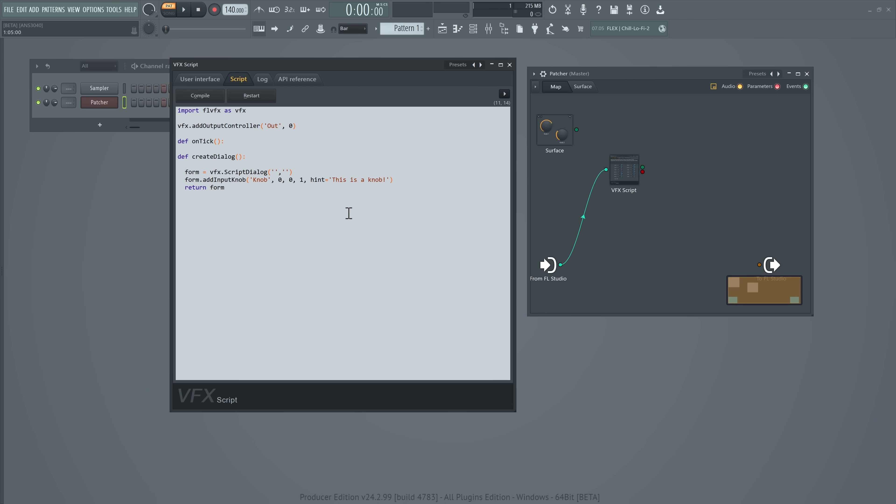
In onTick, set knob to vfx.context.form.getInputValue('Knob'), pass it with vfx.setOutputController('Out', knob), and compile the script to view its interface
click(220, 150)
key(Return)
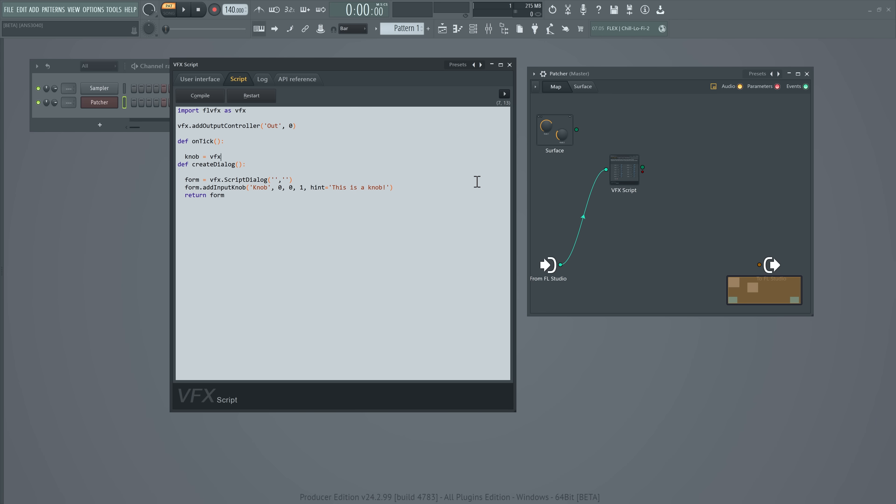
text(.getInputValue('Knob'))
key(Return)
text(vfx.setOutputController('Out', knob)
key(End)
key(Return)
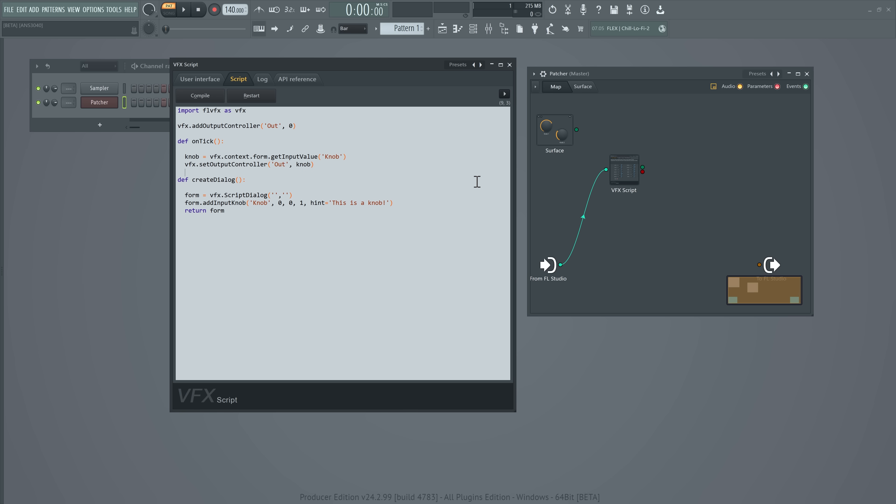
click(205, 100)
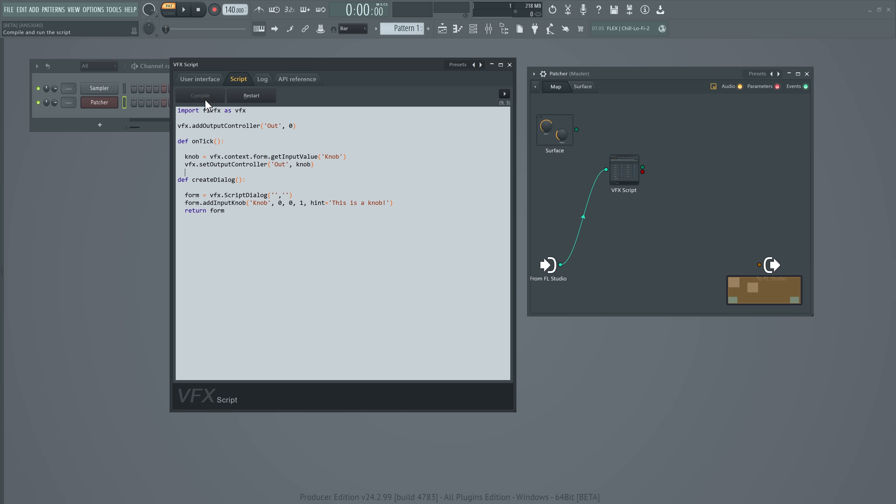
click(211, 85)
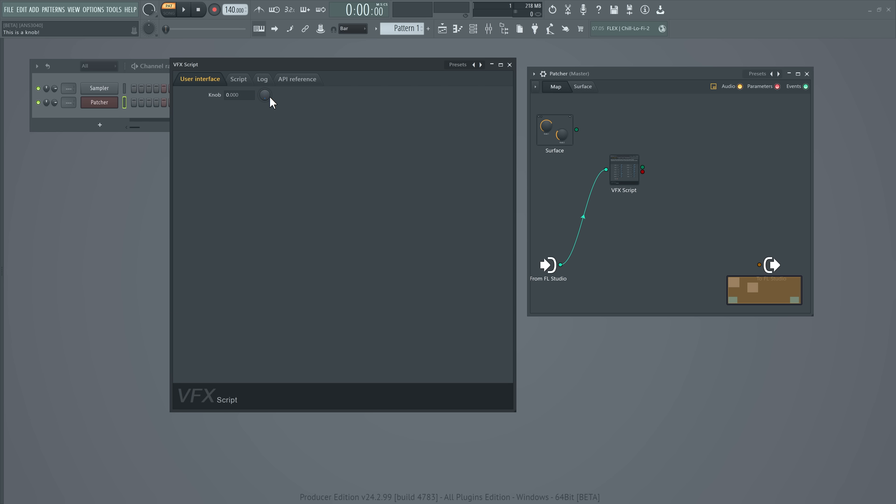
Add the FLEX generator plugin to the Patcher map beside the VFX Script module
right_click(684, 159)
mouse_move(701, 167)
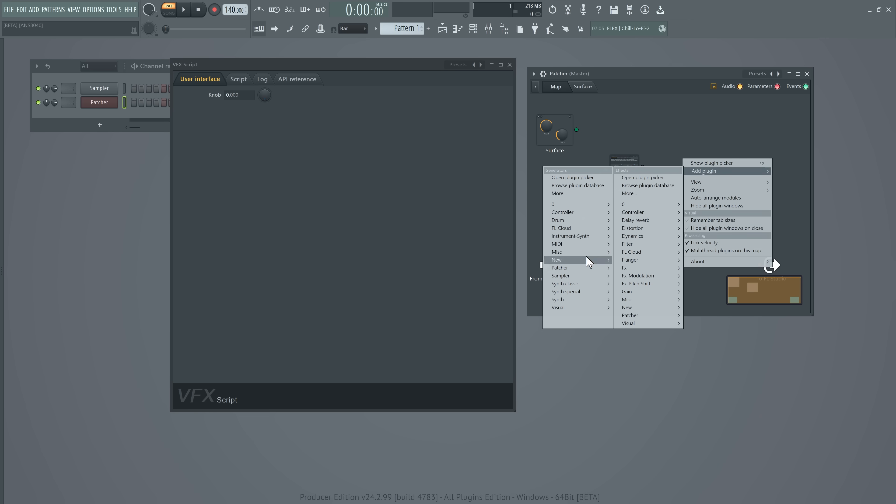
mouse_move(586, 282)
click(532, 292)
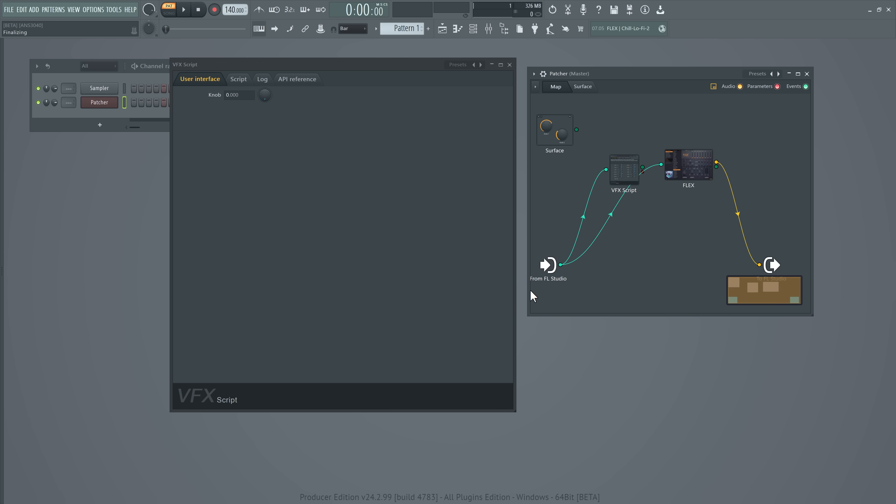
Expose a parameter input on FLEX and connect the VFX Script's Out node to it
right_click(692, 159)
mouse_move(726, 205)
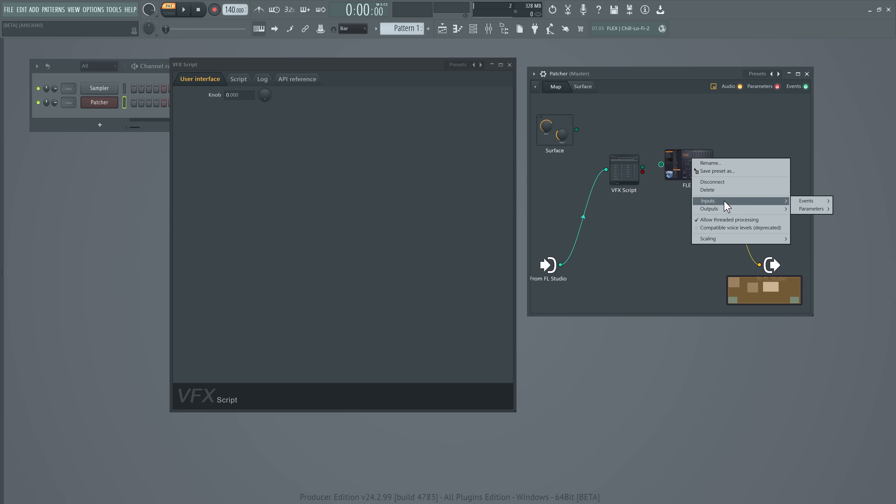
mouse_move(812, 208)
click(728, 311)
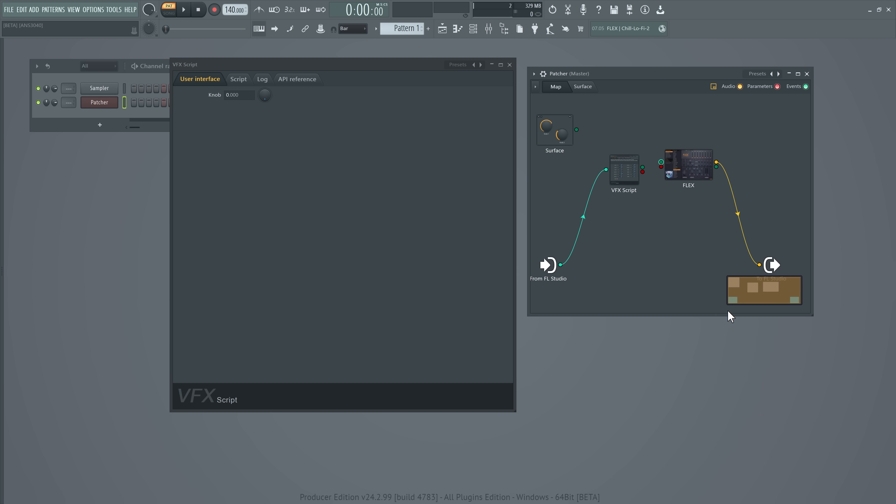
drag(643, 172, 661, 166)
Open FLEX beside the VFX Script interface, turn the script's knob to test its control over FLEX, and close FLEX
click(698, 179)
drag(541, 101, 702, 91)
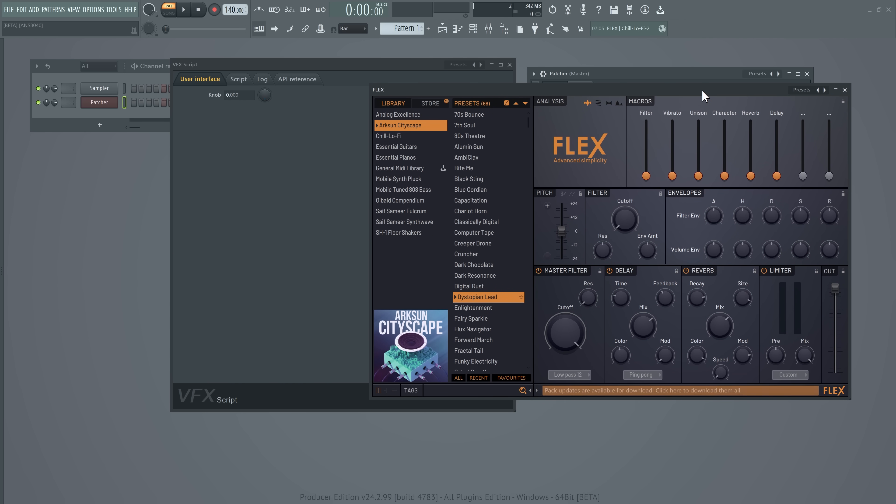
drag(417, 66, 310, 62)
drag(156, 93, 156, 74)
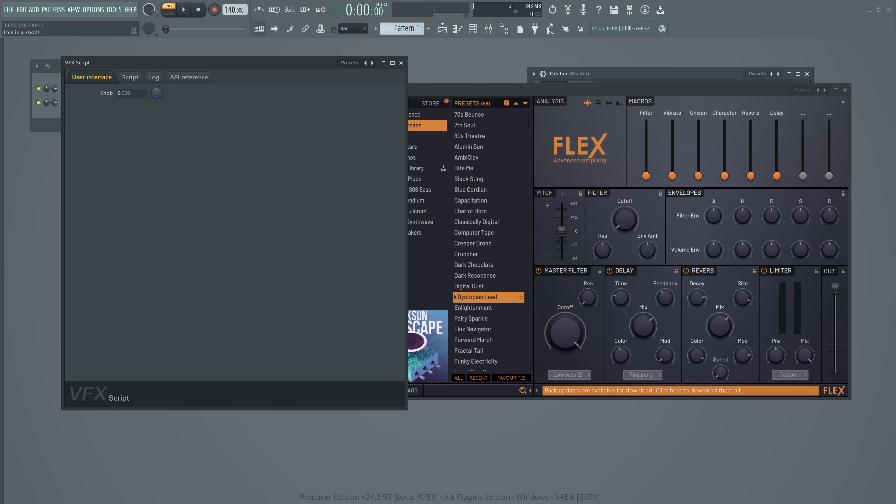
click(844, 90)
Expose the VFX Script's Knob parameter as an input, link the Surface output to it and adjust the control on the surface
right_click(622, 177)
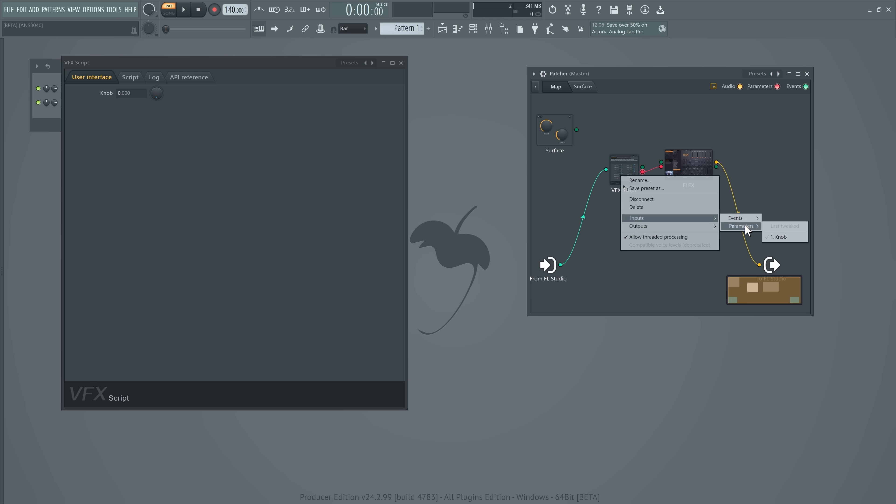
click(782, 237)
drag(577, 132, 615, 134)
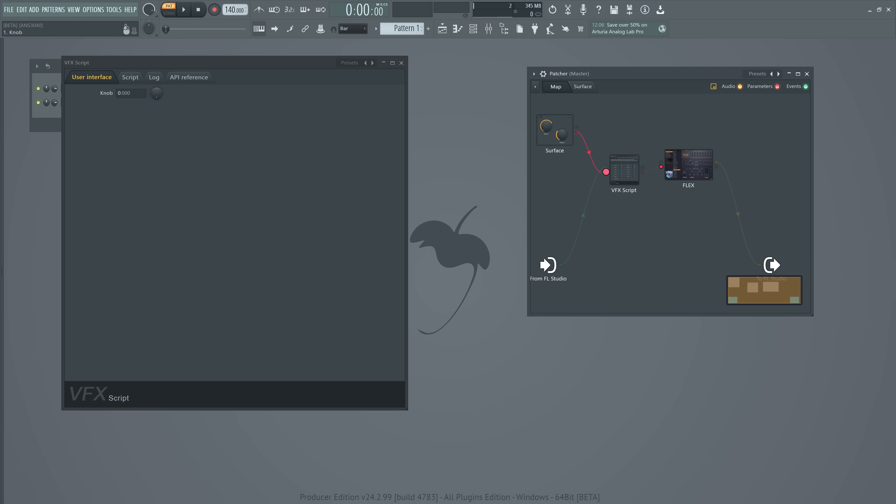
click(583, 86)
drag(616, 174, 616, 203)
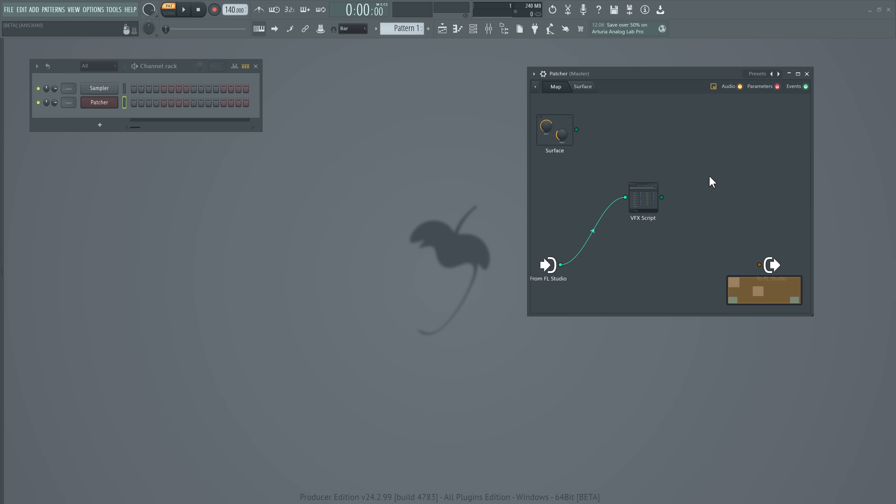
Open the empty VFX Script editor and add a button control to the Patcher surface
double_click(654, 205)
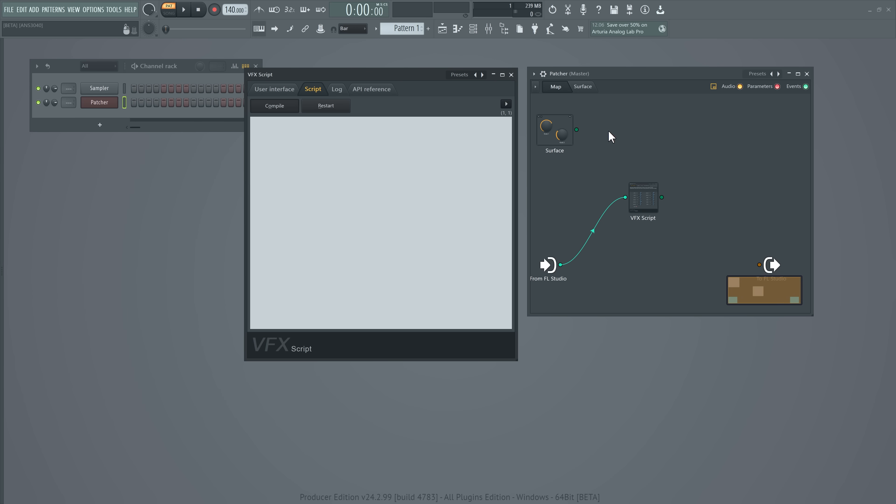
click(592, 88)
right_click(664, 179)
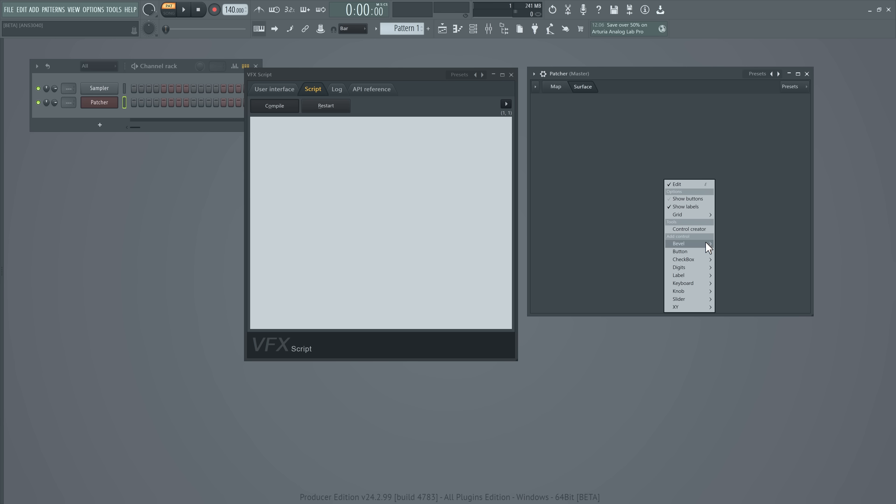
mouse_move(688, 251)
click(740, 138)
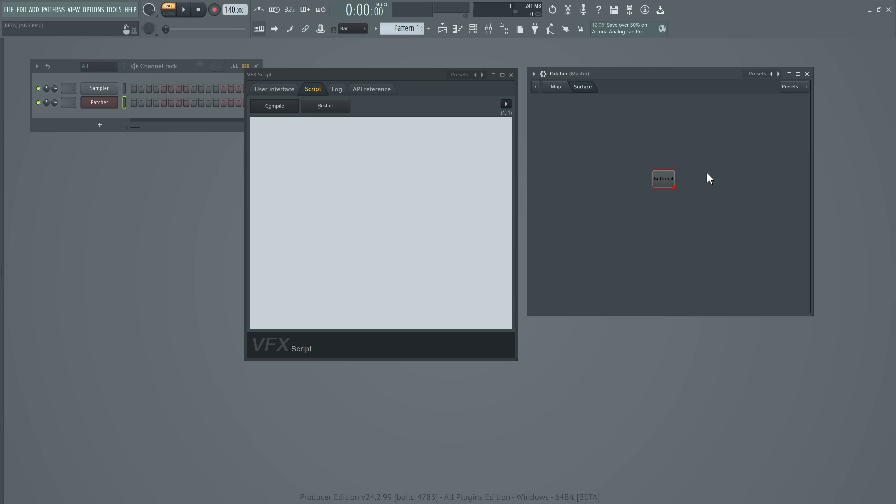
Enlarge the surface button and rename it btn
mouse_move(674, 187)
mouse_down()
mouse_move(749, 218)
mouse_move(664, 192)
mouse_up()
right_click(664, 191)
click(678, 196)
text(btn)
key(Return)
Leave the surface's edit mode, save the surface as a preset and return to the Patcher map
right_click(750, 184)
click(759, 182)
click(784, 87)
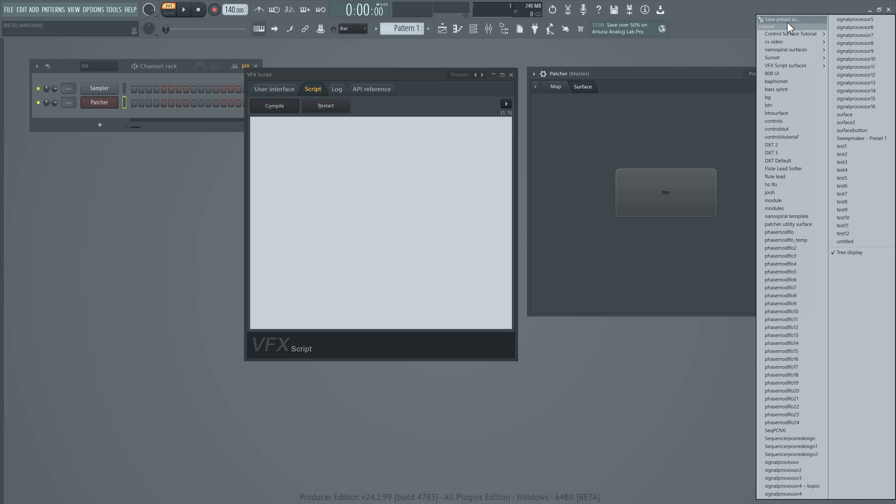
click(773, 26)
click(566, 89)
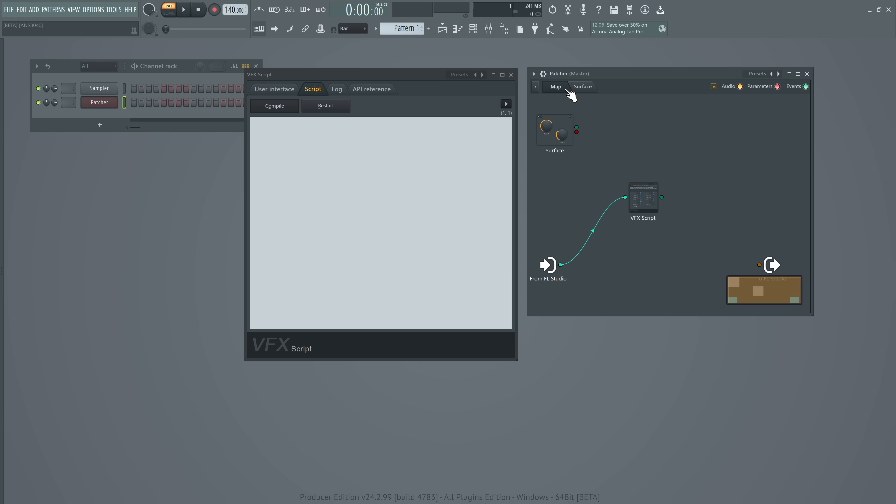
Write a script that imports flvfx as vfx and defines createDialog() returning a vfx.ScriptDialog('', '') form with form.addInputSurface('')
click(307, 151)
text(import flvf)
key(Return)
text(def createDialog():)
key(Return)
key(Return)
text(form = vfx.ScriptDialog('', ''))
key(Return)
text(form.addInputSurface(''))
key(Return)
text(return form)
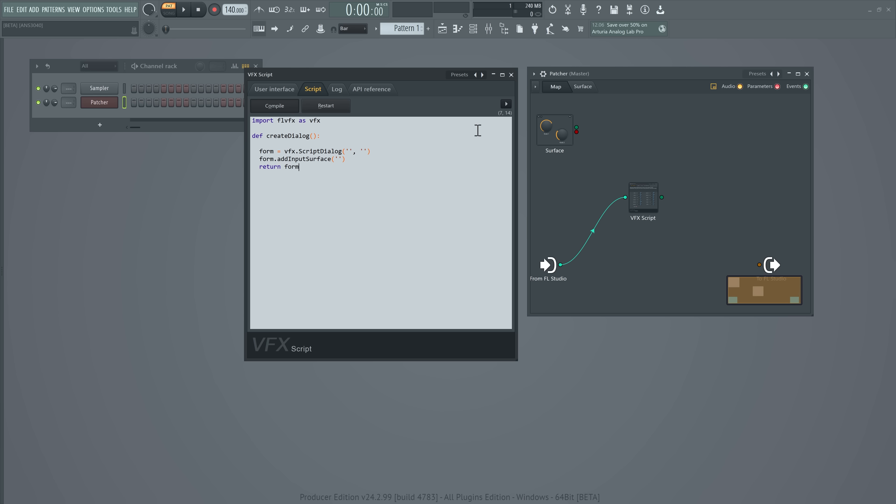
Embed the saved surface preset in the VFX Script and show the plugin's user interface
click(506, 104)
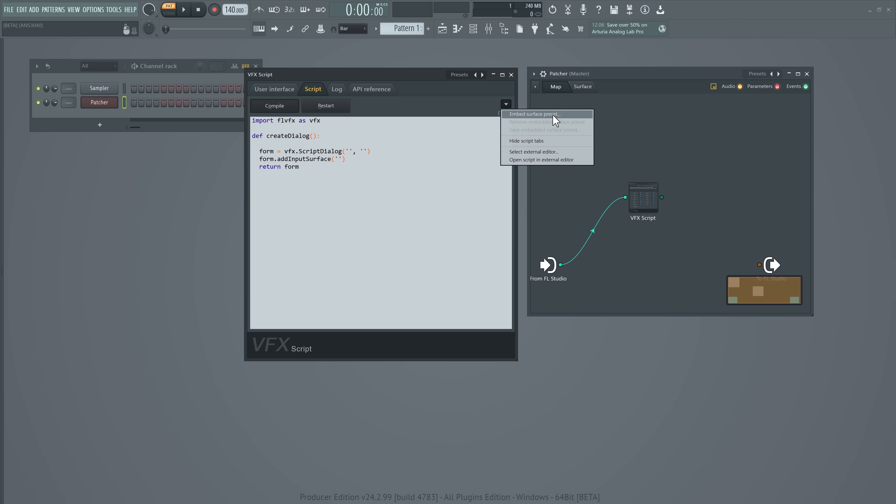
click(544, 114)
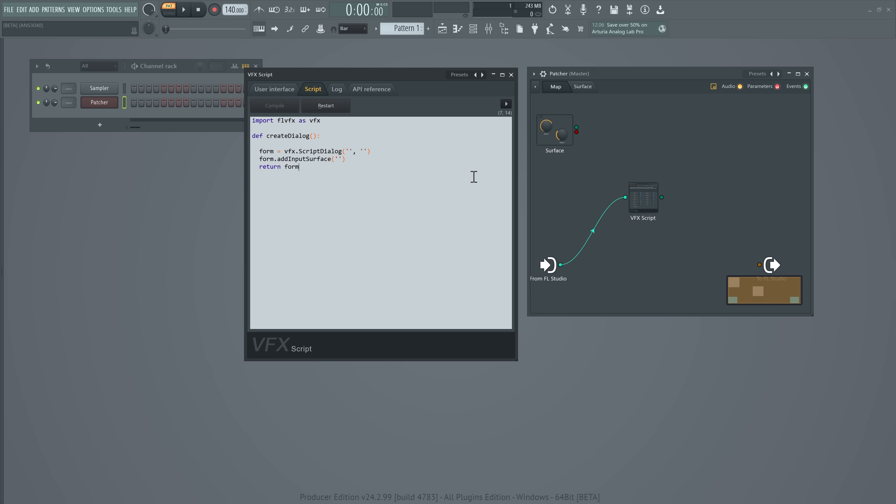
click(275, 91)
Add onTick() with globals btn and counter, printing "Pressed!" and setting counter to 1 when btn is 1, and resetting counter when btn is 0
text(def onTick():    global btn   global counter    btn = vfx.context.form.getInputValue('btn')    if btn == 1 and counter == 0:     print("Pressed!")     counter = 1    if btn == 0:     counter = 0)
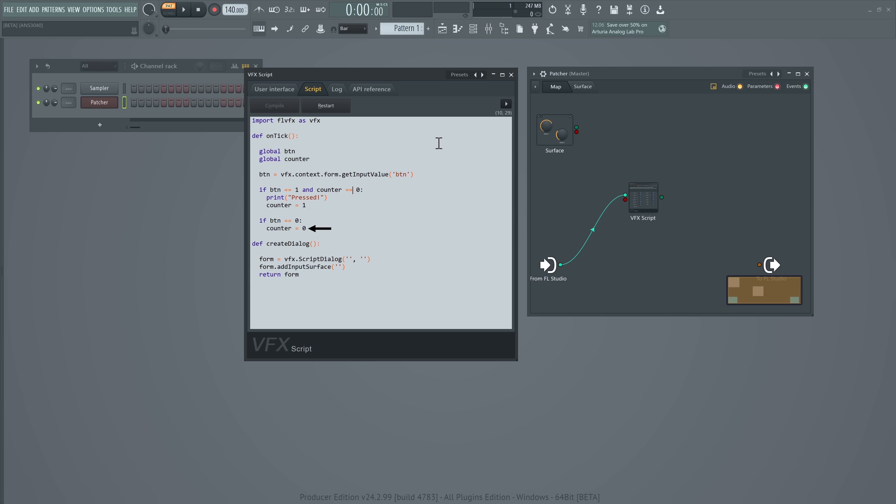
Trigger the btn button in the script's user interface and check its output in the log
click(287, 90)
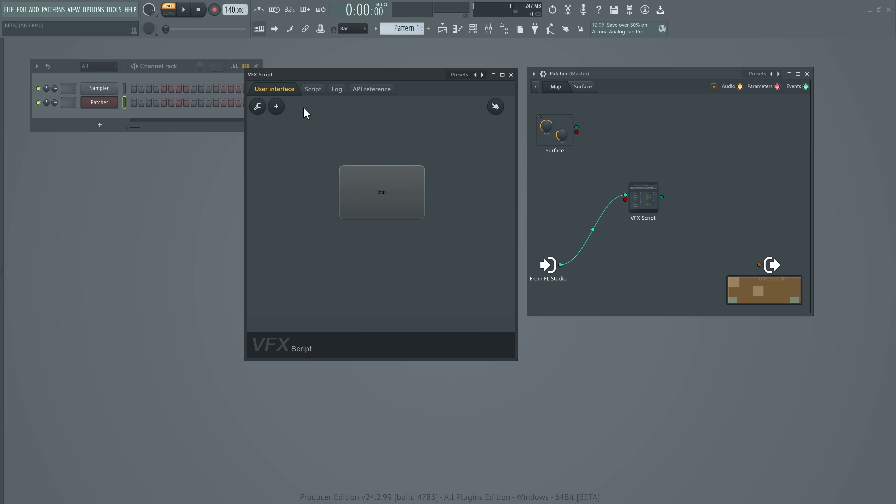
click(336, 92)
click(285, 90)
click(388, 190)
click(337, 92)
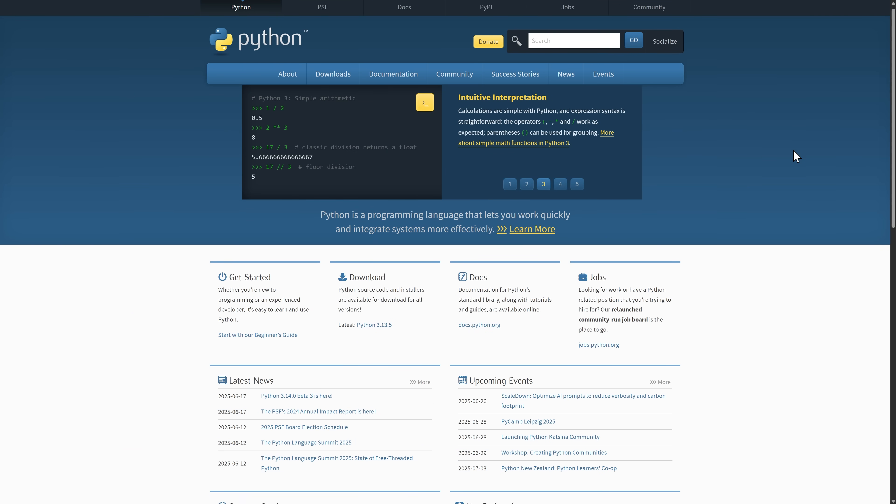
Look over the Python website's homepage in the web browser and open its Beginner's Guide
scroll(796, 156, down, 8)
scroll(796, 155, up, 7)
scroll(796, 156, up, 1)
click(287, 338)
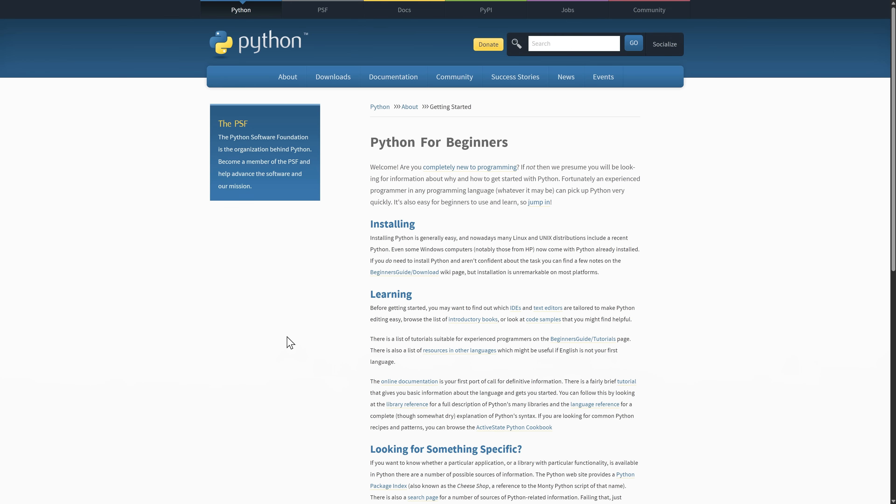